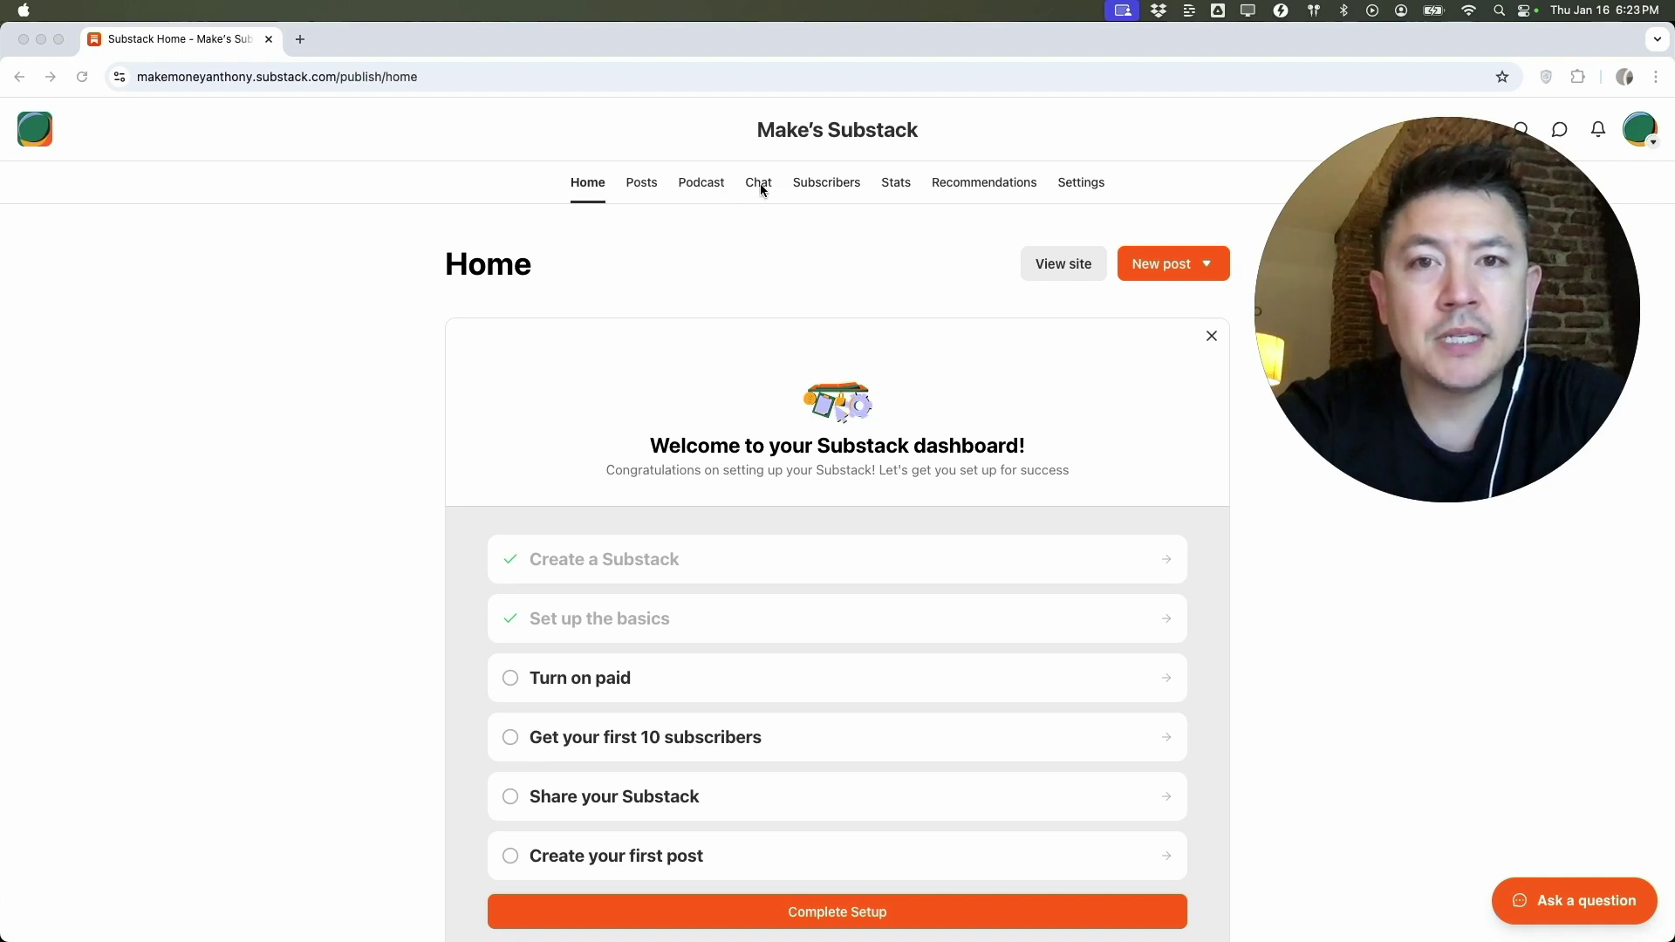
Remove the current default logo from the publication's Basics settings, confirming the deletion.
left_click(1082, 182)
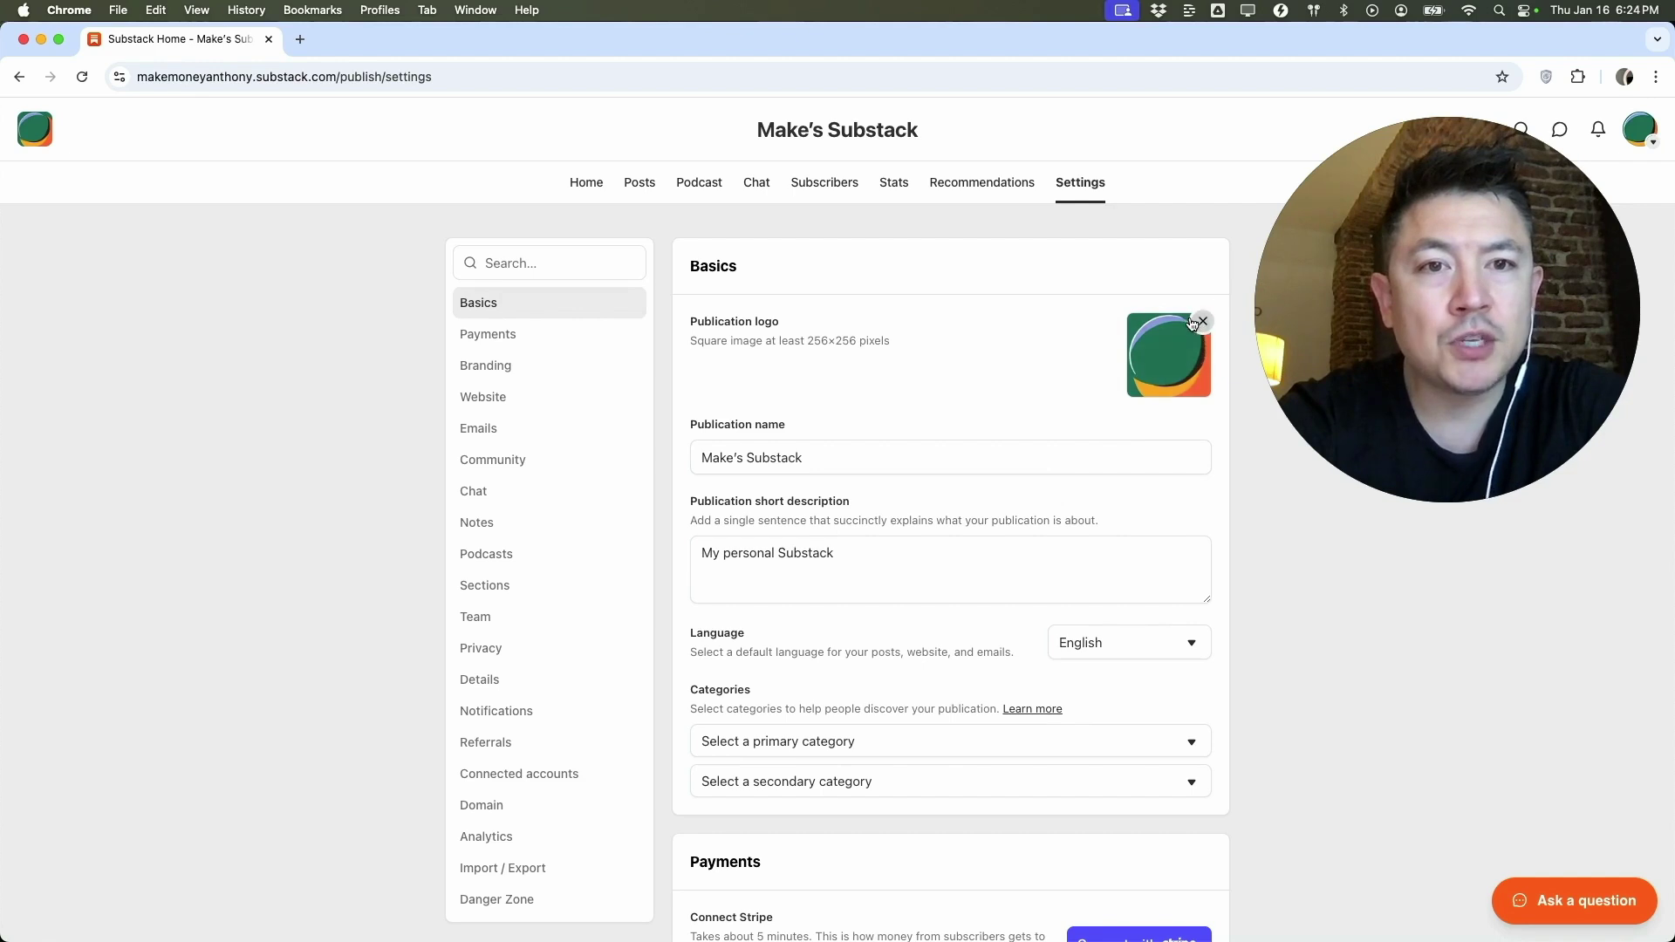
mouse_move(1169, 356)
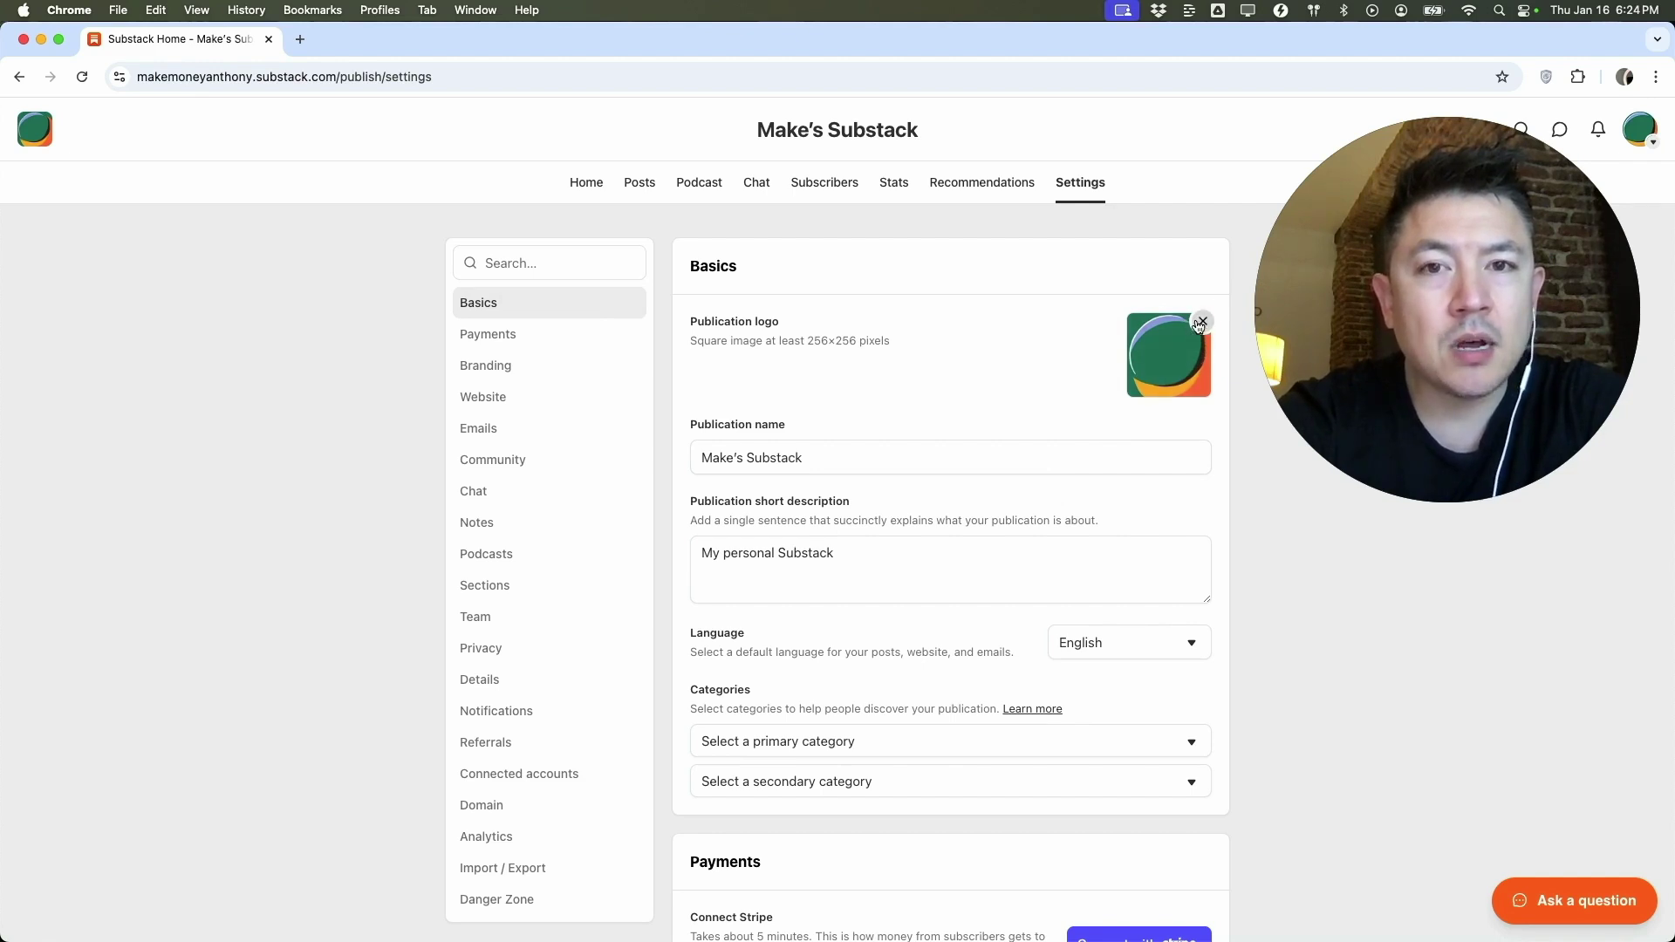
left_click(1201, 322)
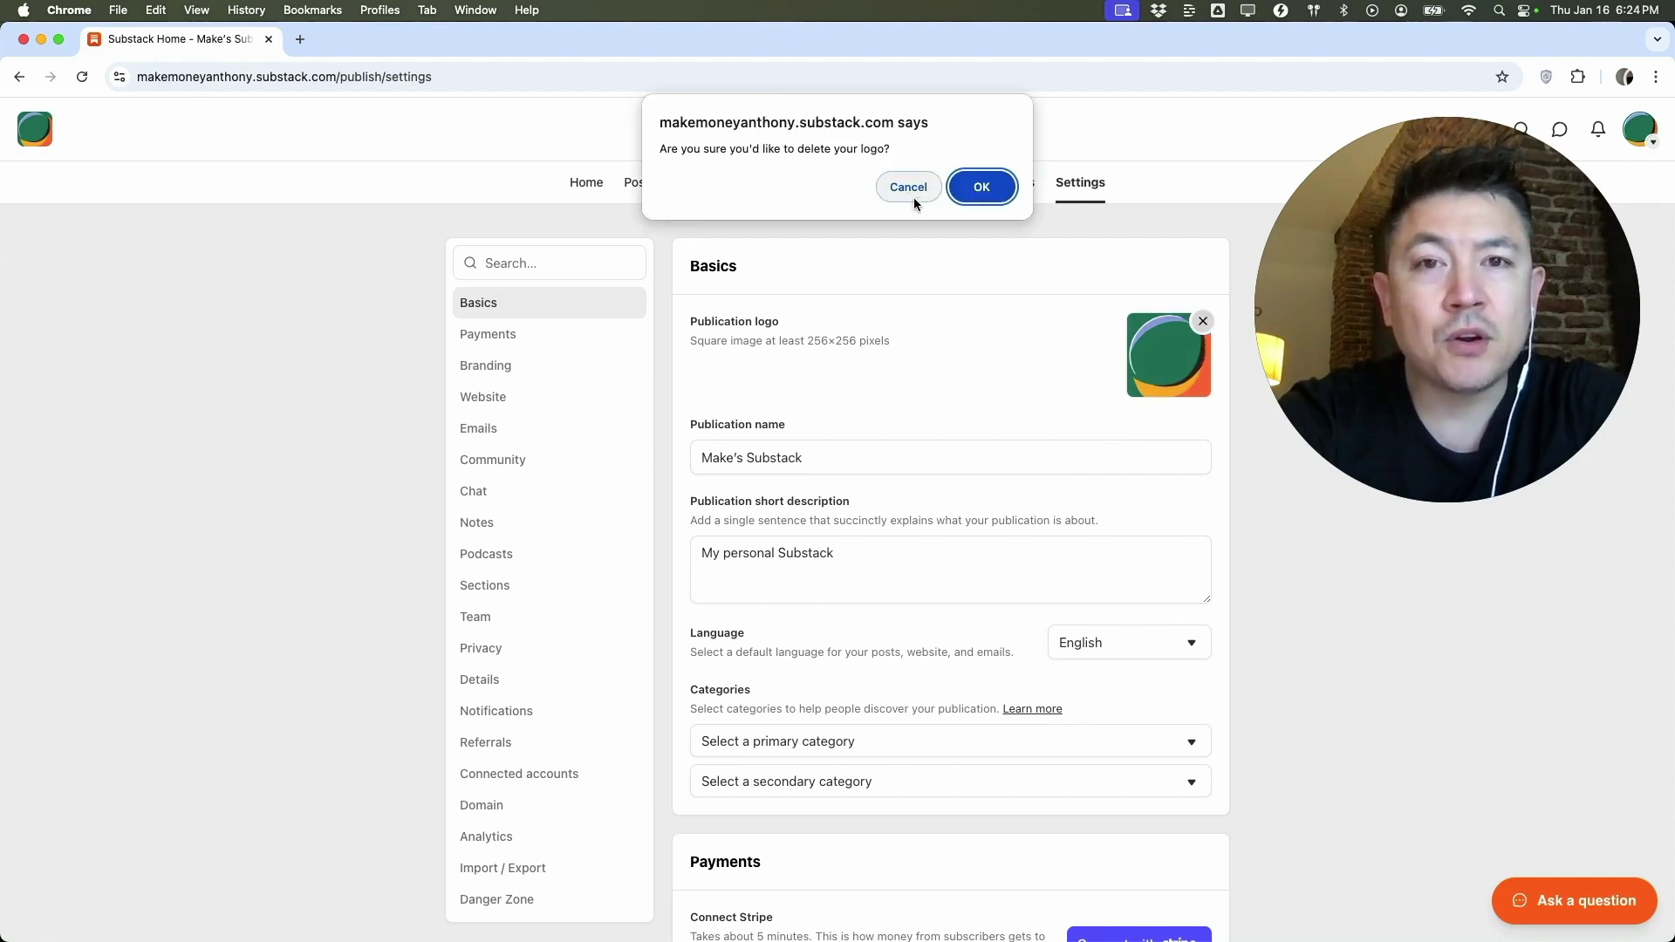
left_click(973, 192)
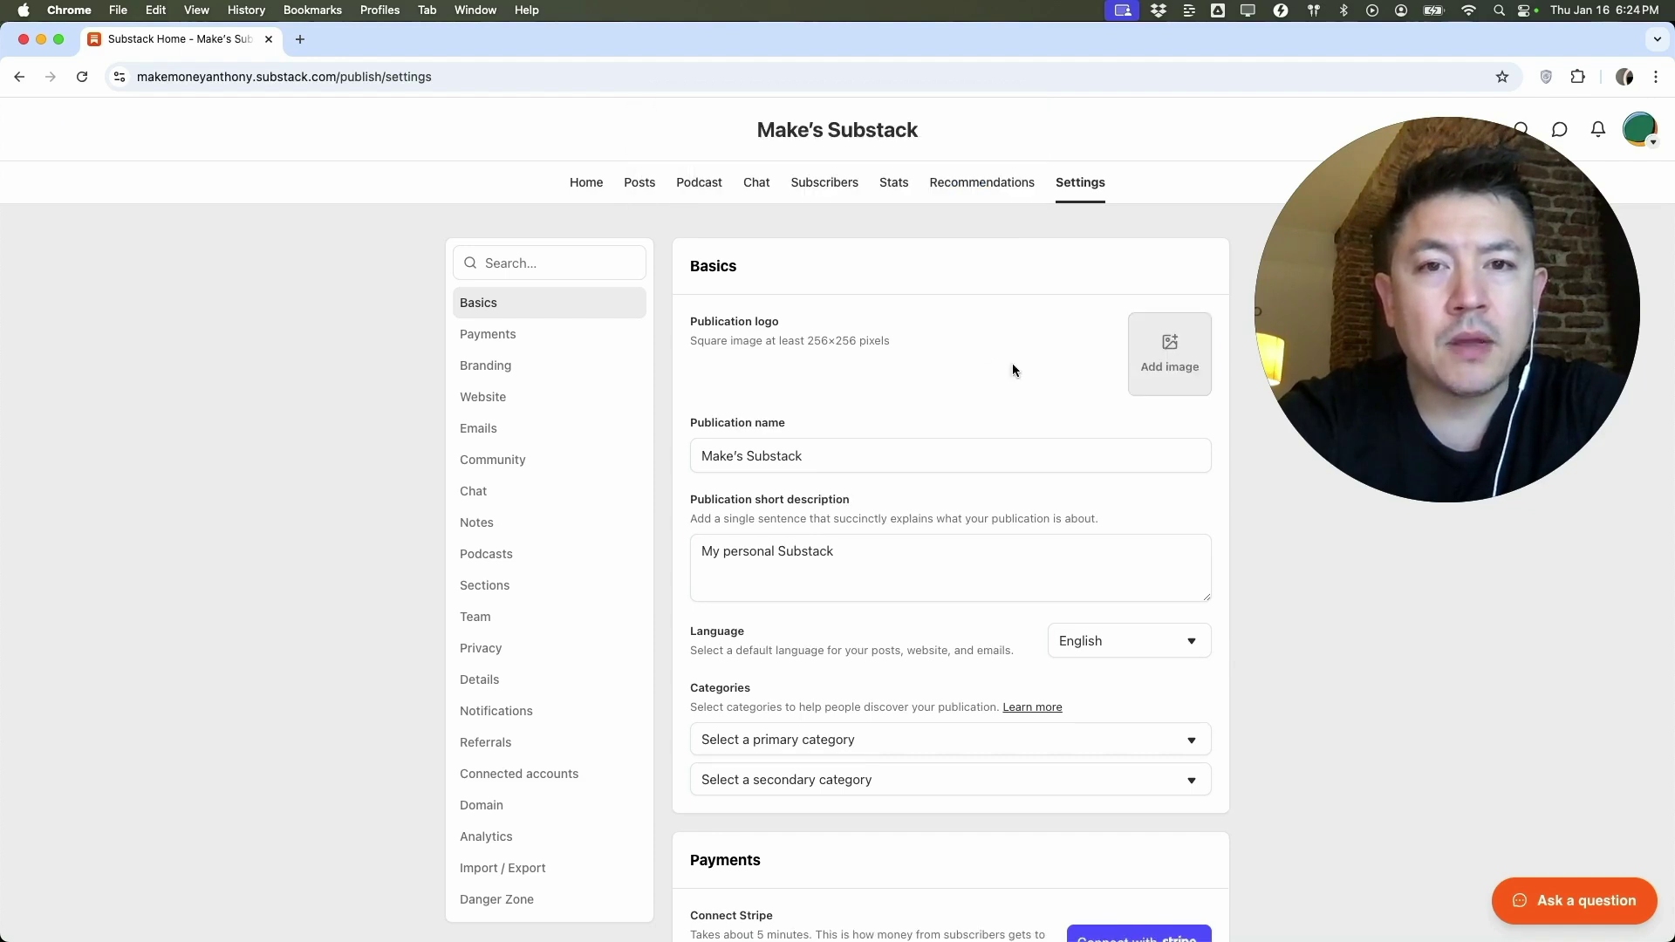
Upload the brown-shoes-on-pink image as the new publication logo.
left_click(1156, 376)
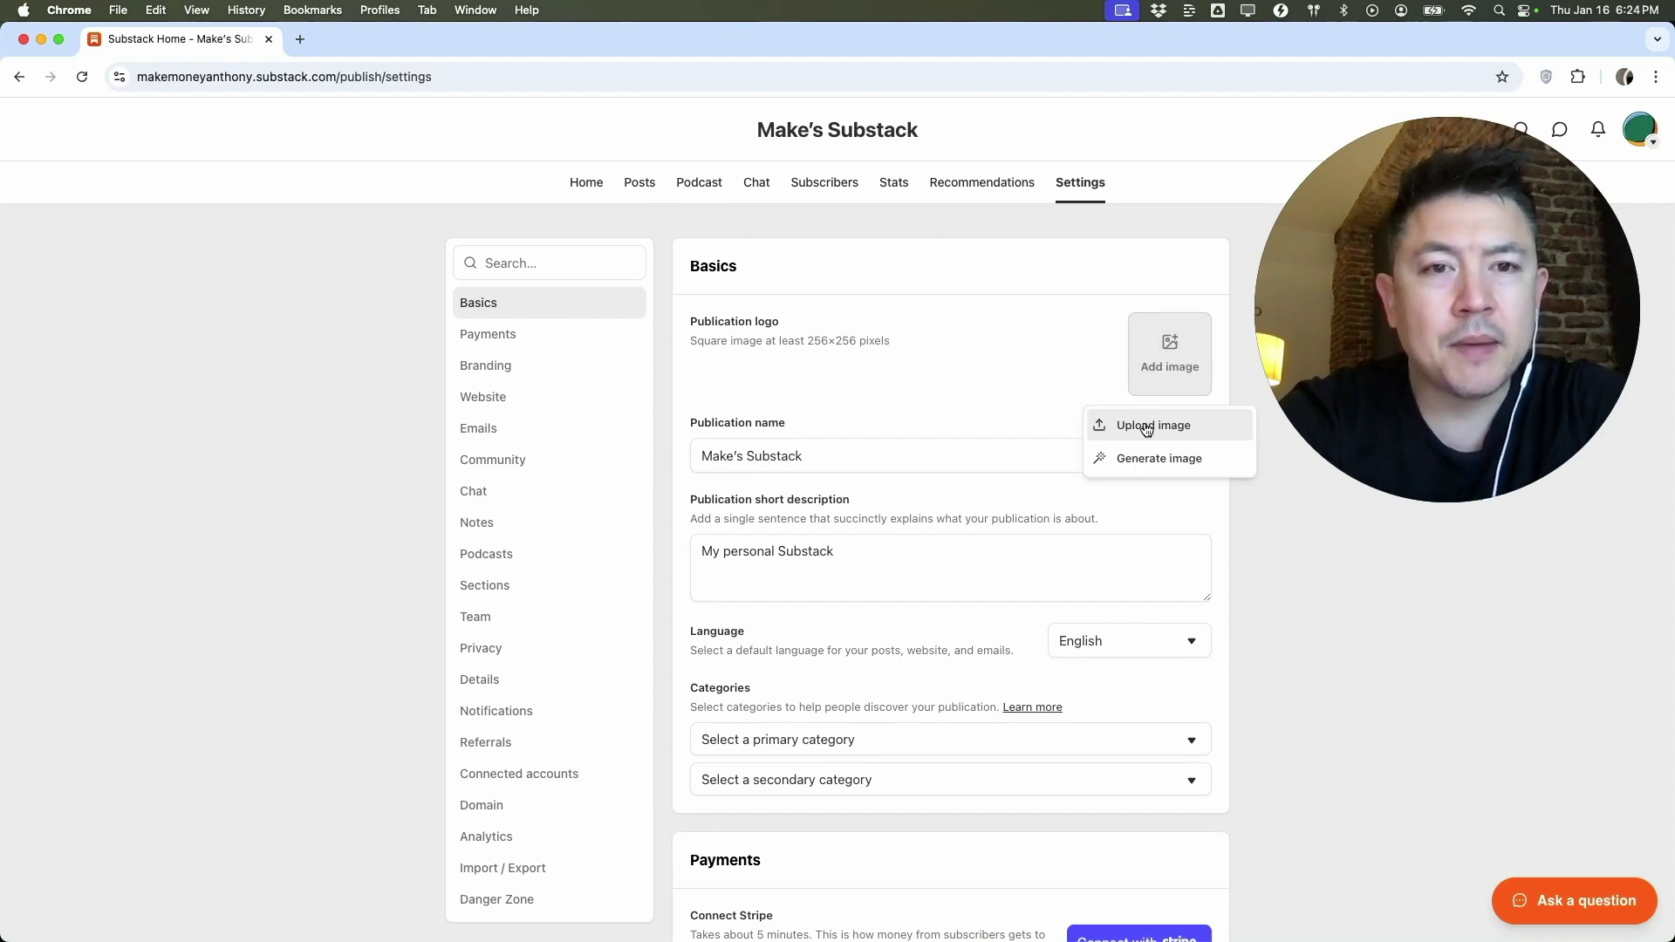
left_click(1150, 434)
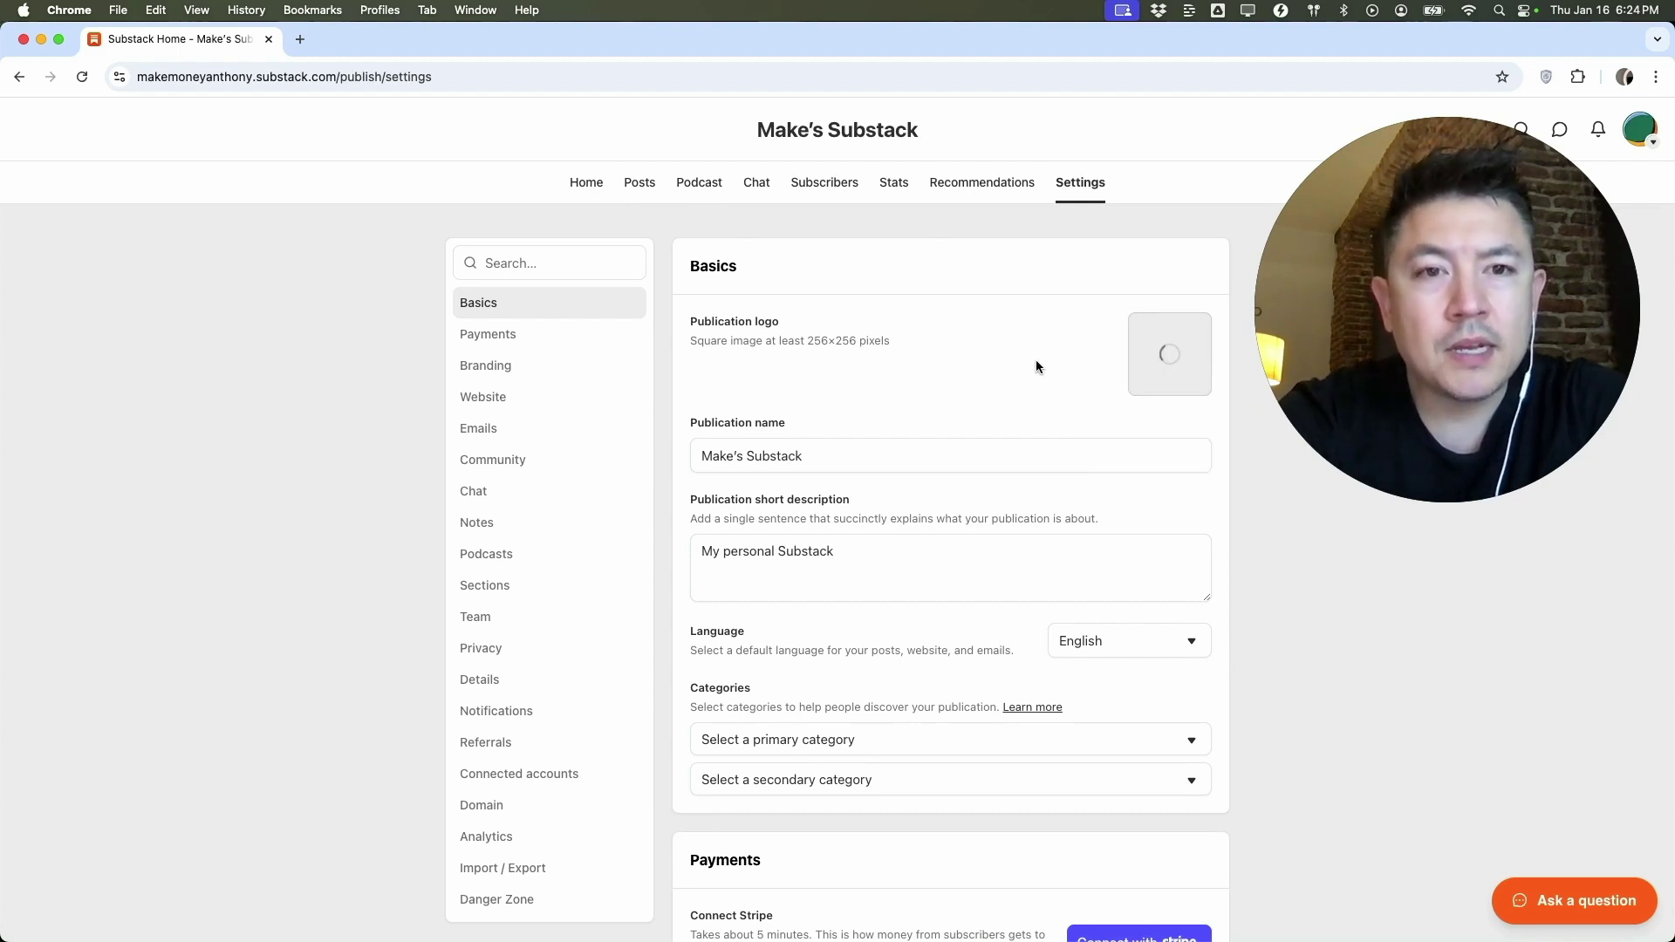